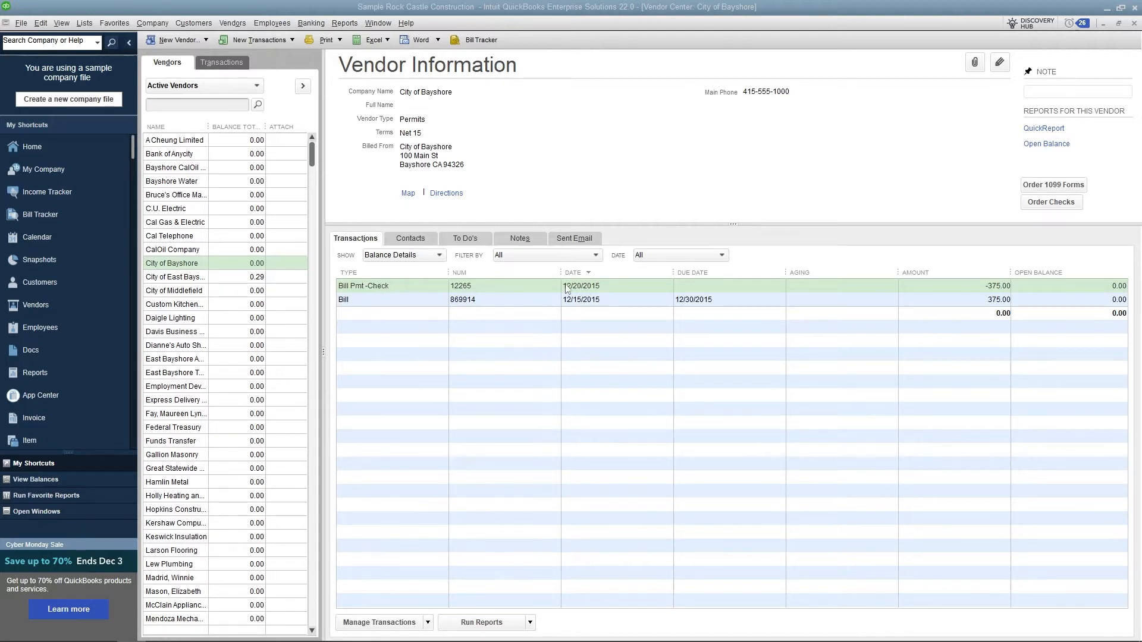
- Review the uncleared City of Bayshore check in the Checking reconciliation, and return to the vendor's information
left_click(378, 23)
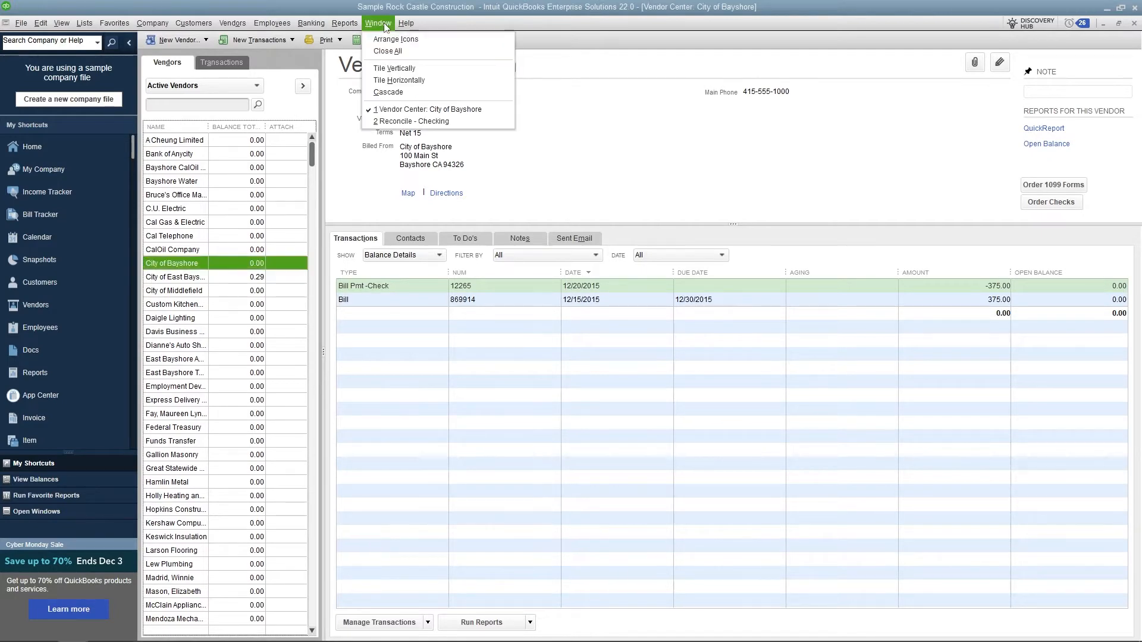
left_click(405, 121)
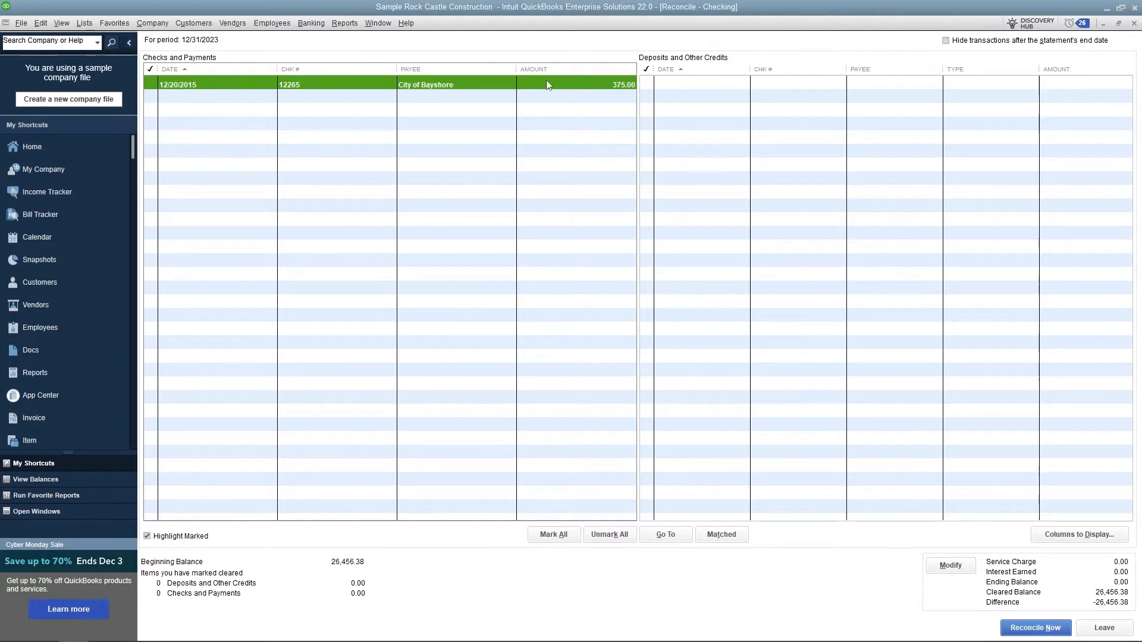
left_click(378, 23)
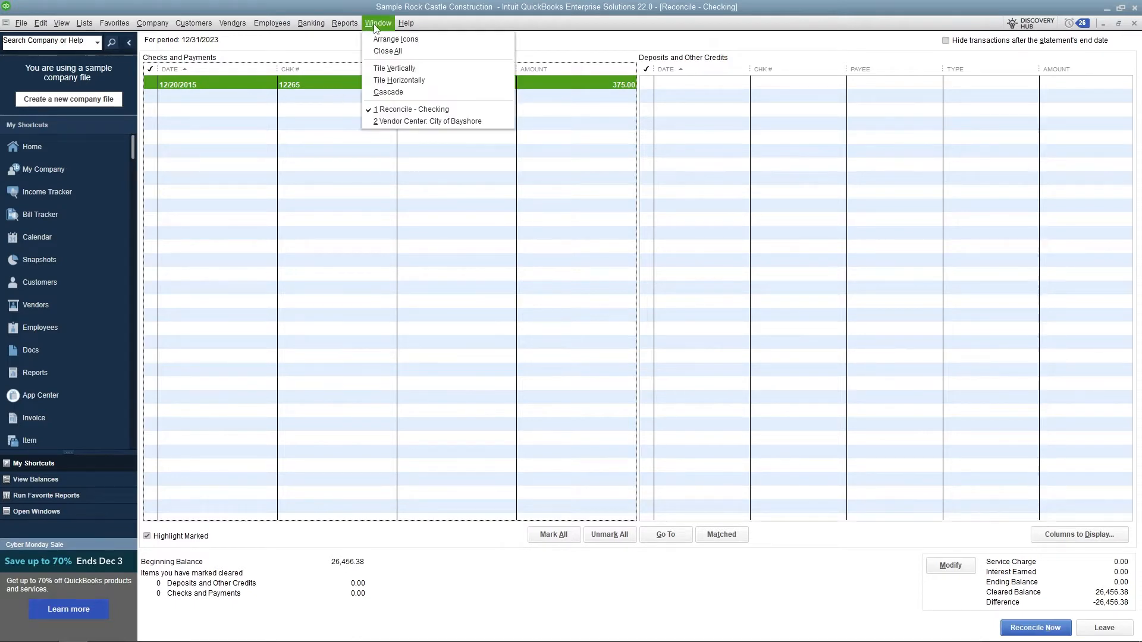
left_click(404, 121)
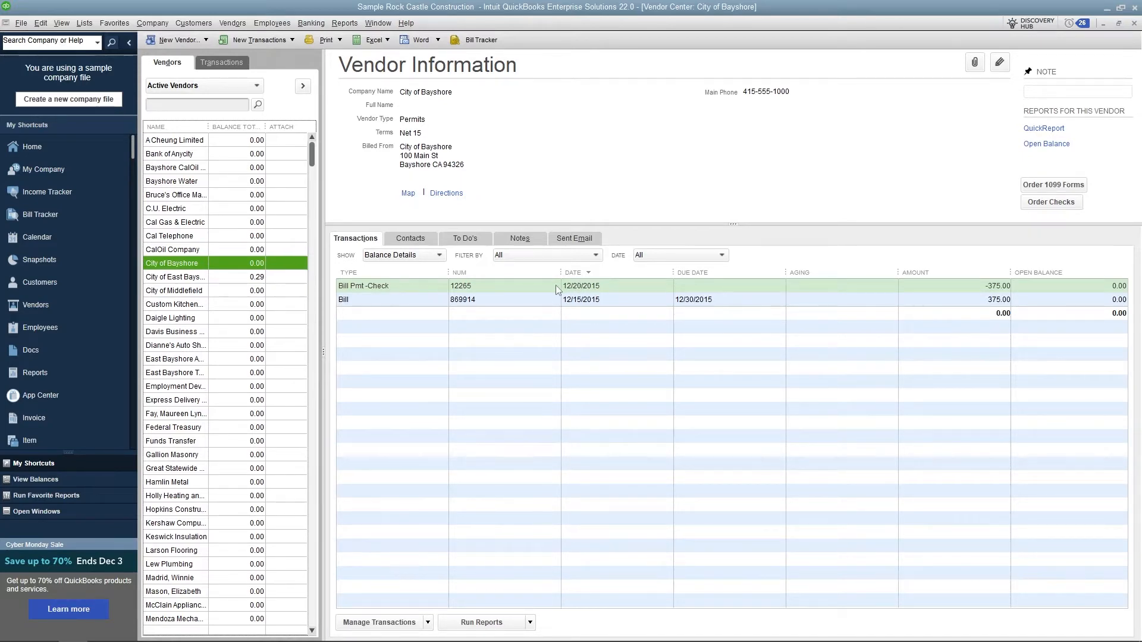
- Write a new check from Checking to City of Bayshore, dated 11/30/2021, for 375.00
left_click(310, 22)
left_click(329, 41)
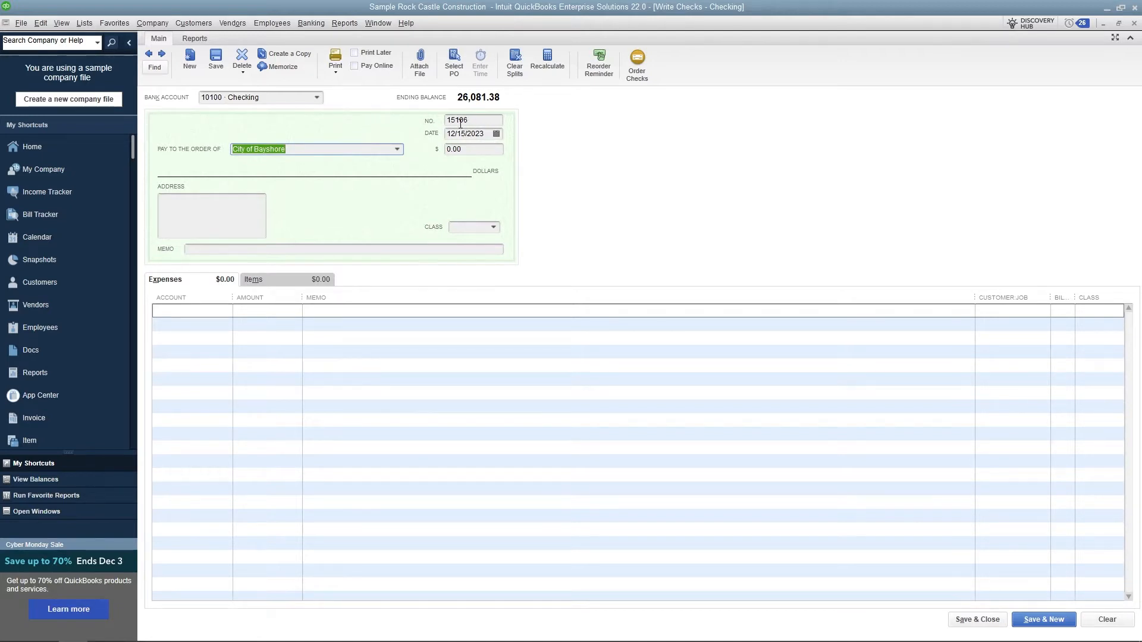
left_click(484, 133)
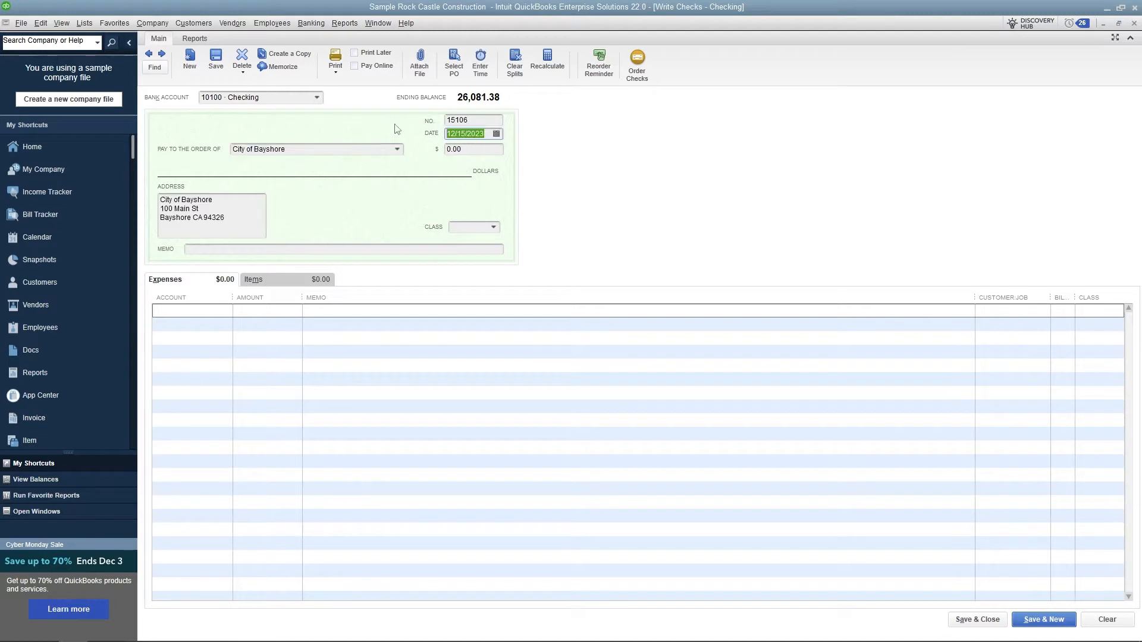
type("11/30/2021")
key("Tab")
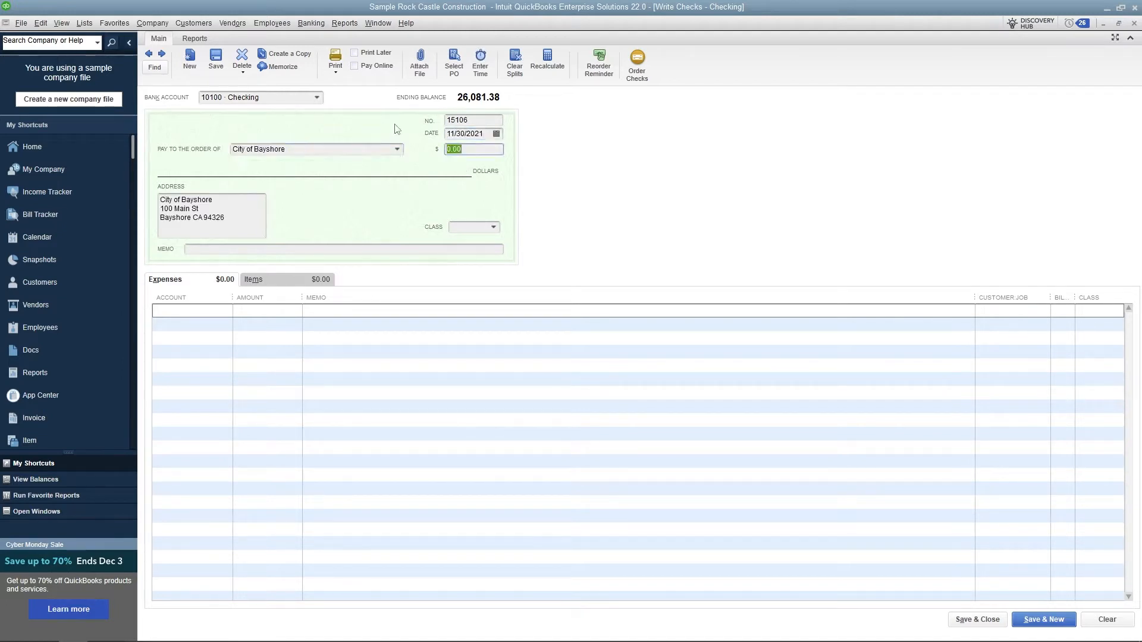
type("375")
key("Tab")
key("Tab")
key("Tab")
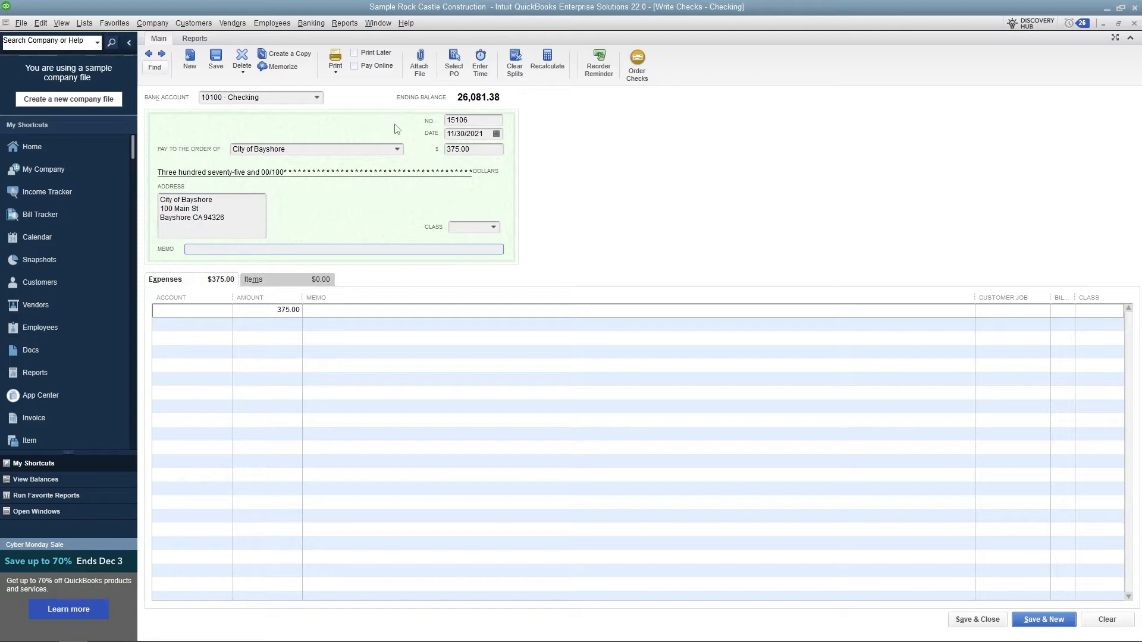
- Enter the check memo "Voided Check #12265, Reissued Check #15106" and copy its text
type("Voided Check #12265, Reissued Check #15106")
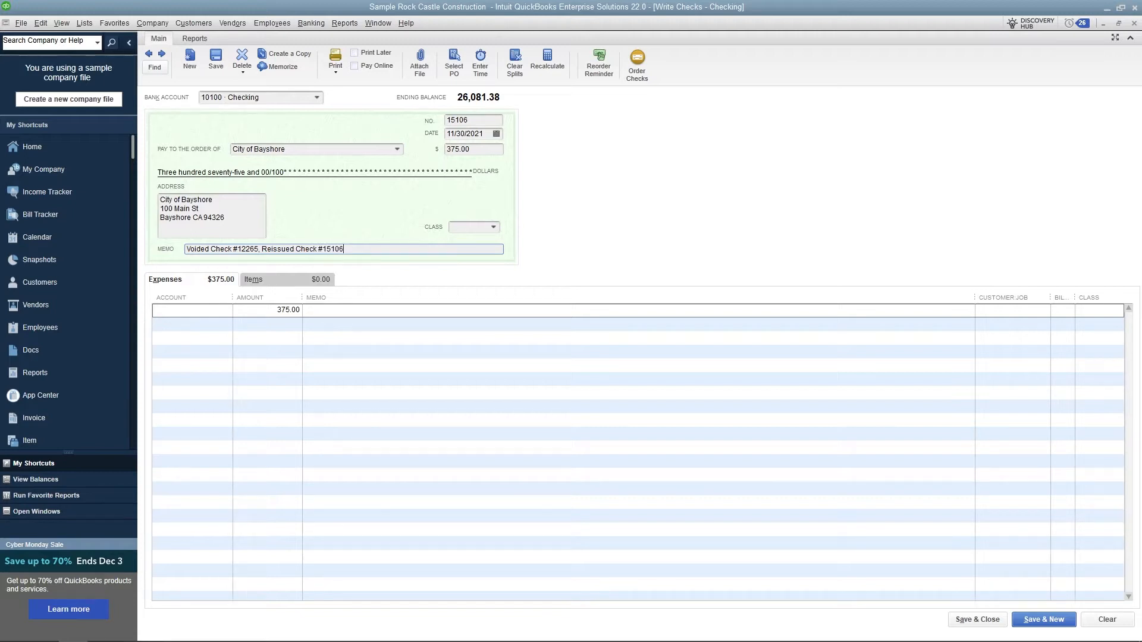
left_click_drag(356, 250, 181, 254)
right_click(201, 248)
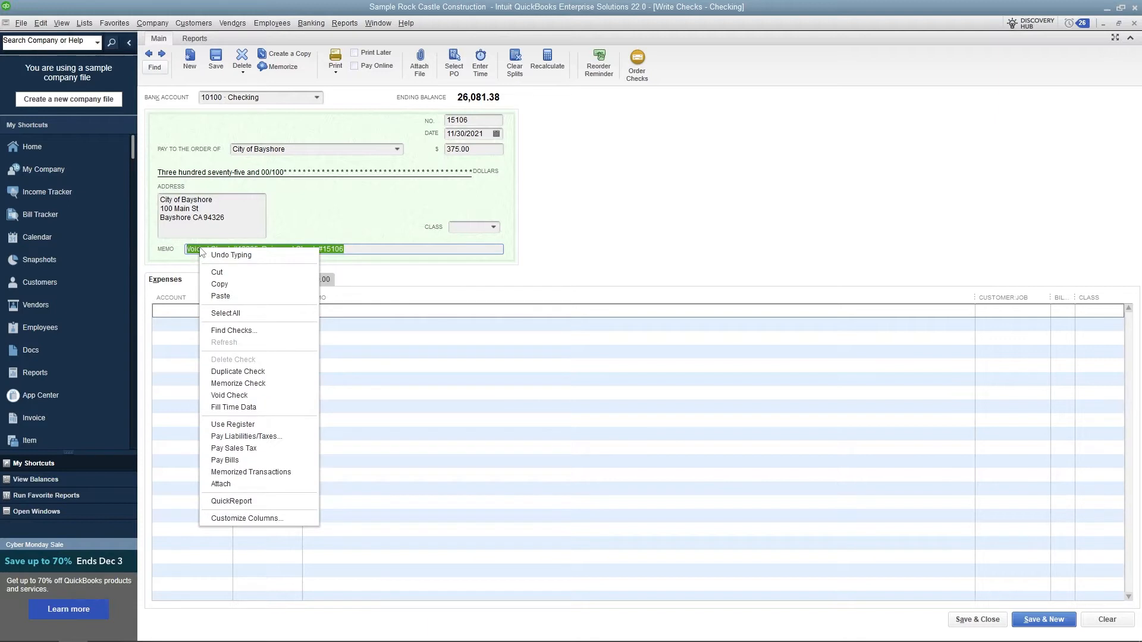
left_click(231, 286)
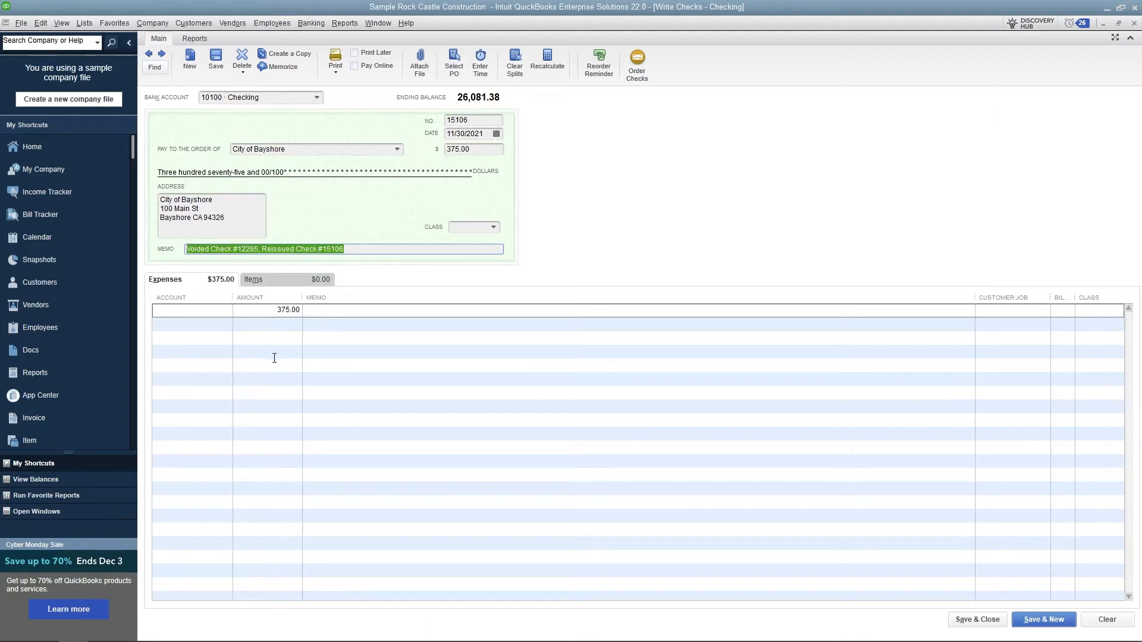
key("Tab")
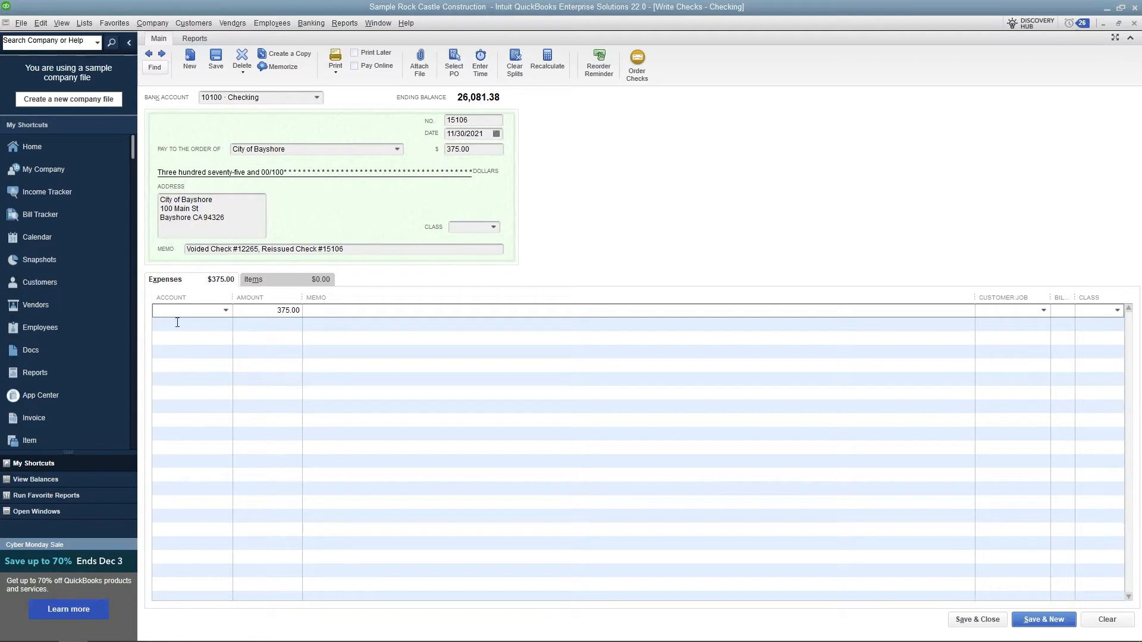
- Assign the expense line to Accounts Payable with the copied memo and City of Bayshore as customer/job, and save and close the check
type("Accounts Payable")
key("Tab")
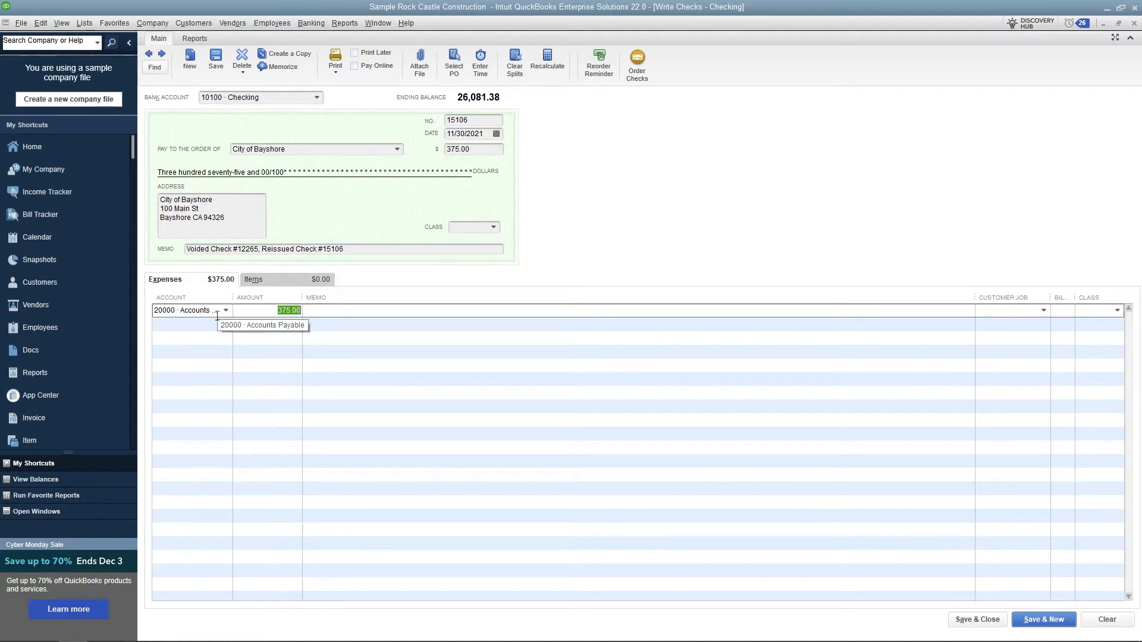
key("Tab")
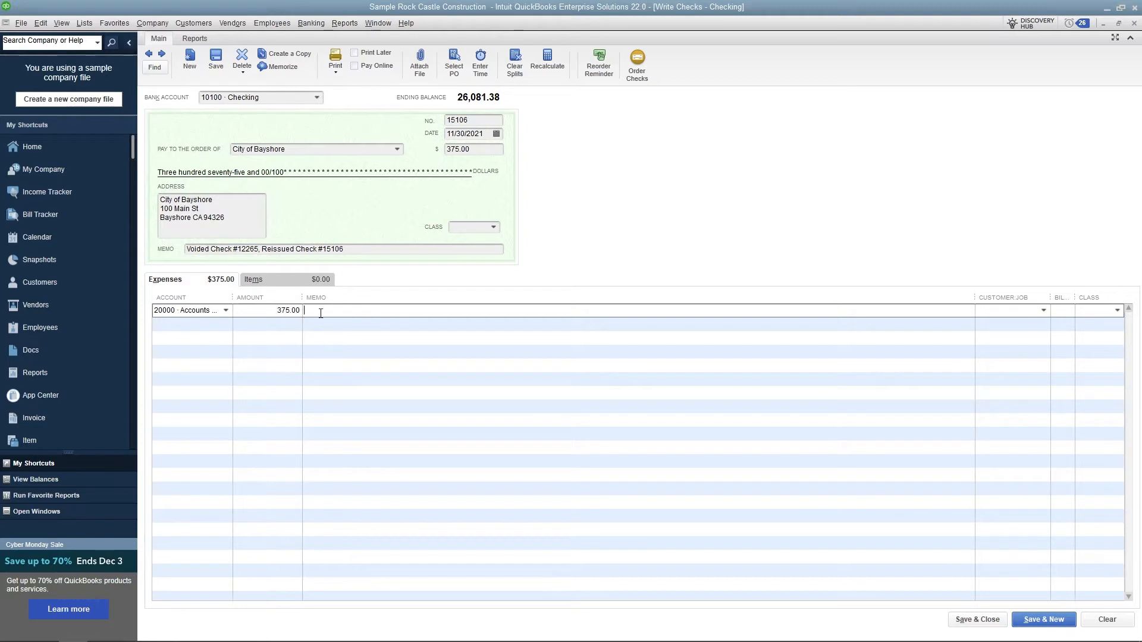
key("ctrl+v")
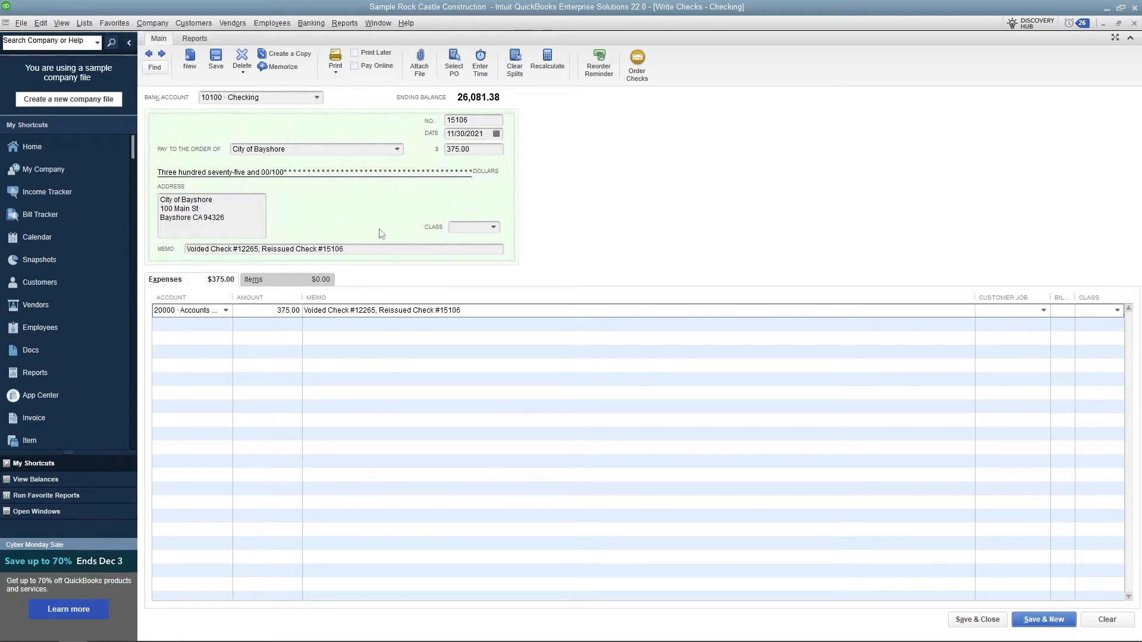
key("Tab")
type("City of Bayshore")
key("Tab")
left_click(982, 619)
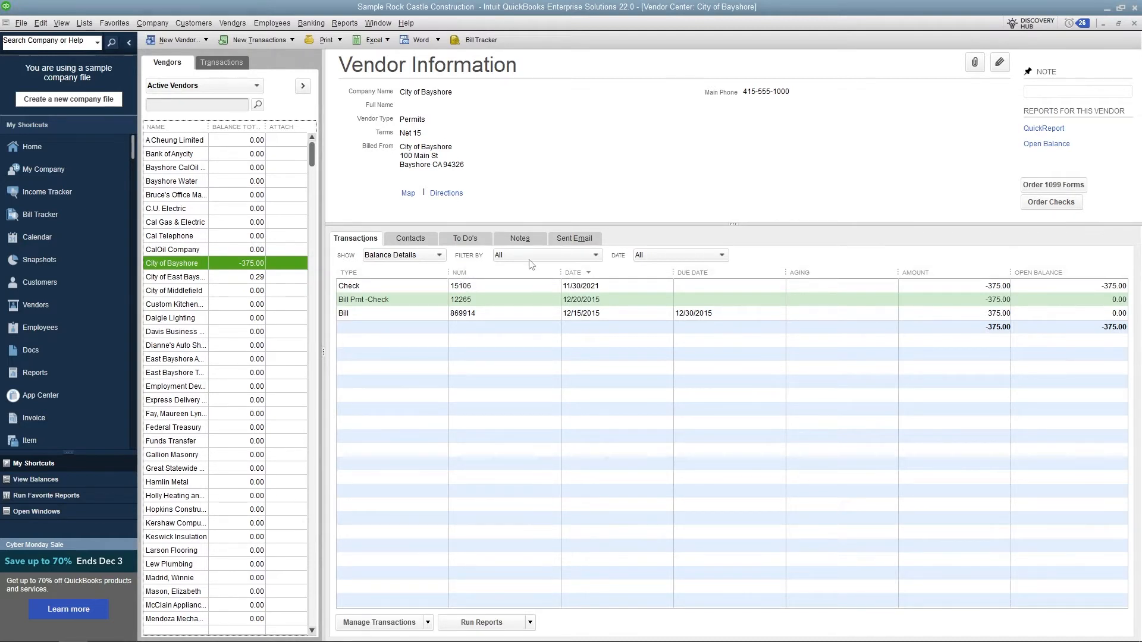
- Start a deposit to Checking dated 11/30/2021 with the copied memo "Voided Check #12265, Reissued Check #15106"
left_click(312, 23)
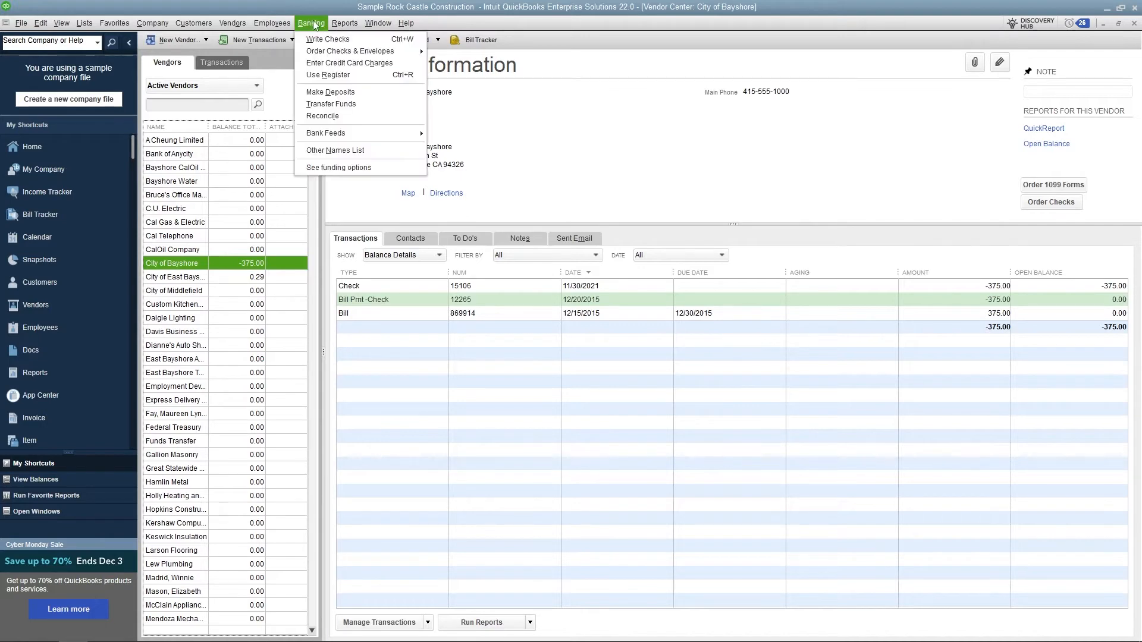
left_click(330, 92)
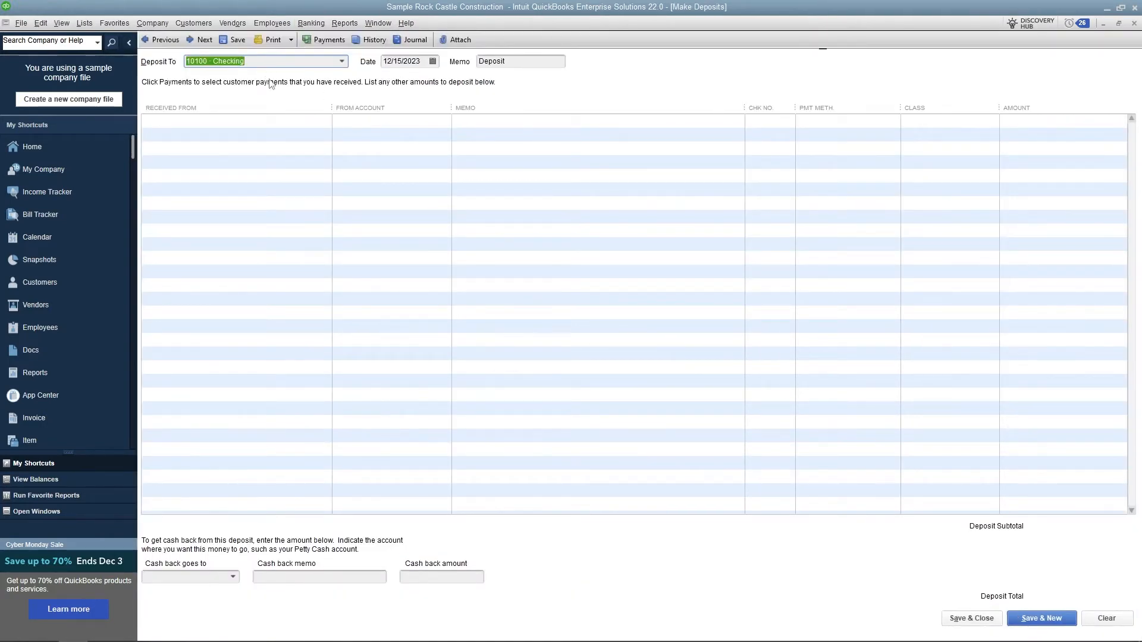
key("Tab")
type("1")
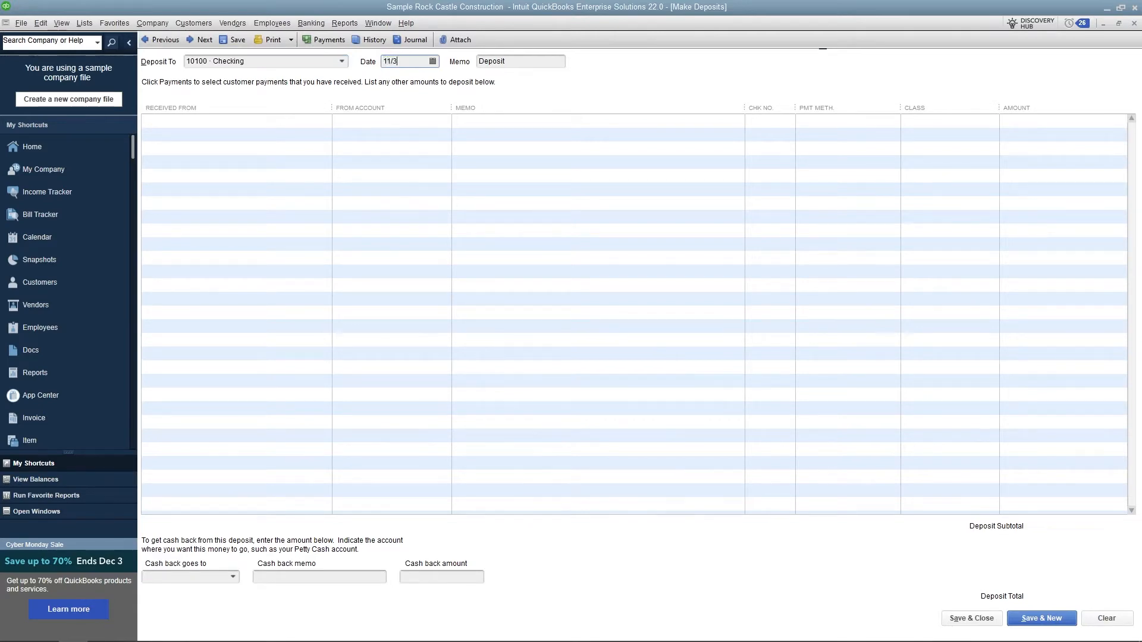
type("1/30/2021")
key("Tab")
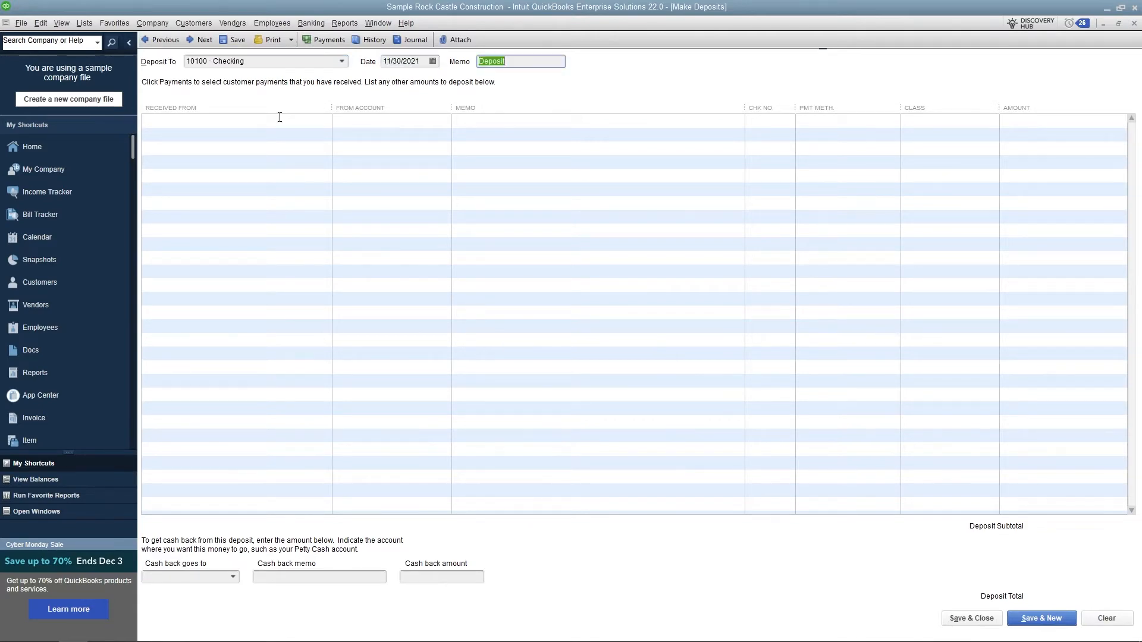
key("ctrl+v")
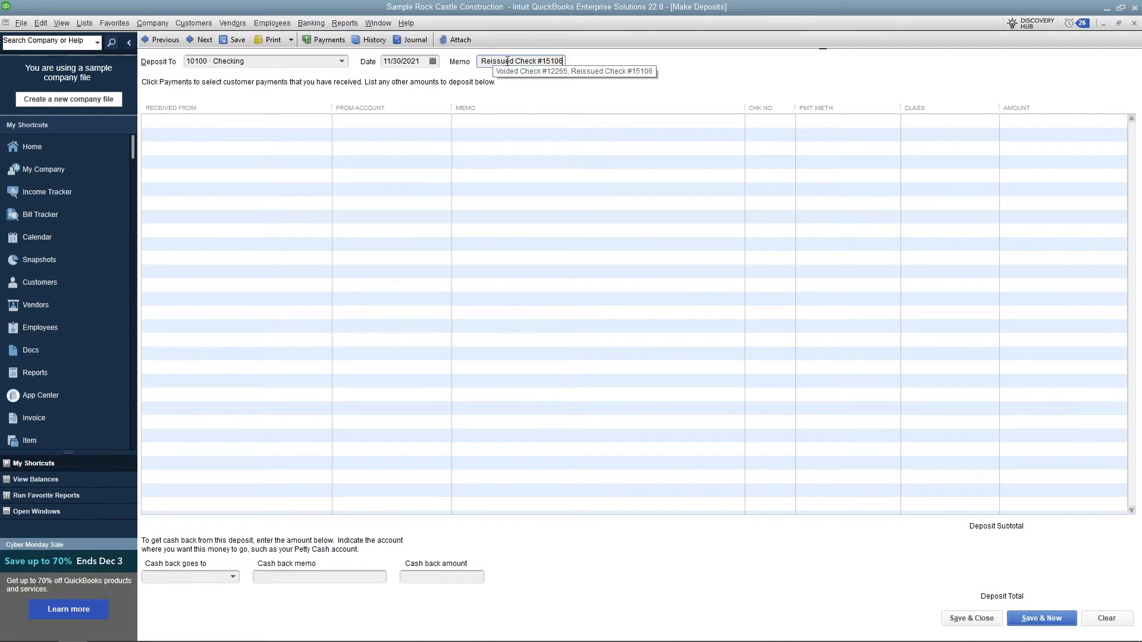
key("Tab")
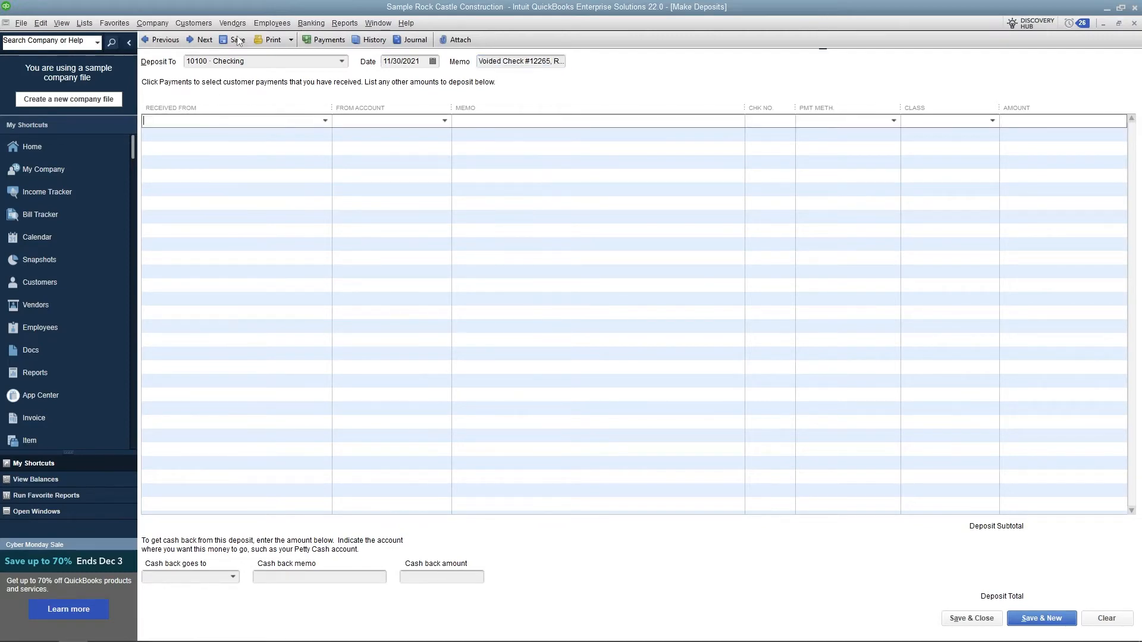
- Add a 375.00 deposit line received from City of Bayshore, from Accounts Payable, with the copied memo, and save and close the deposit
type("City of Bayshore")
key("Tab")
type("Accou")
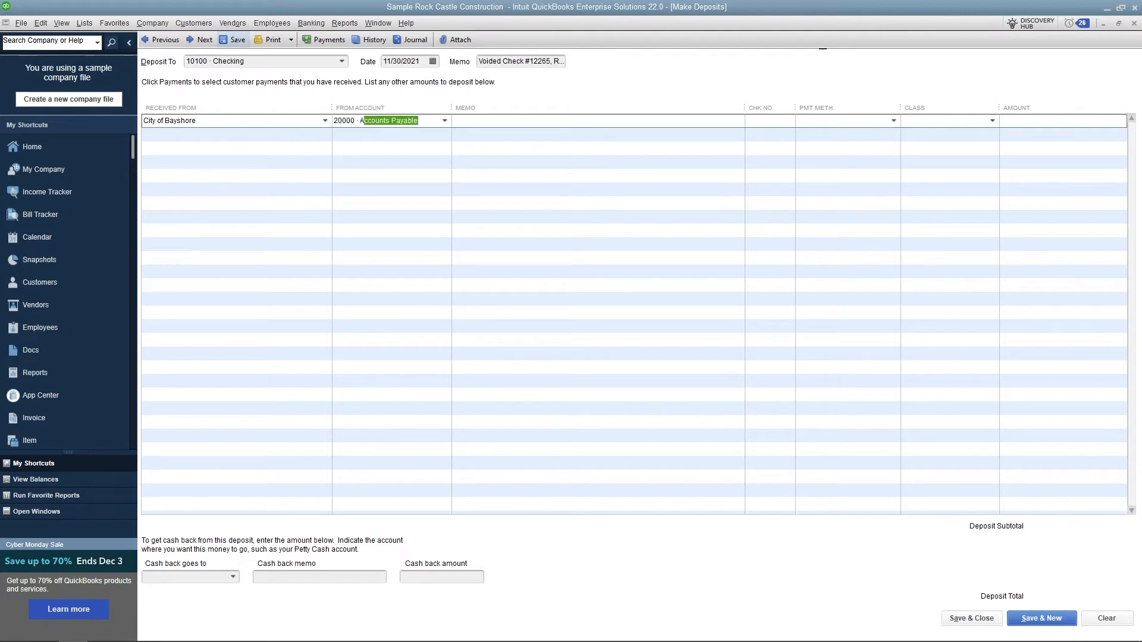
key("Tab")
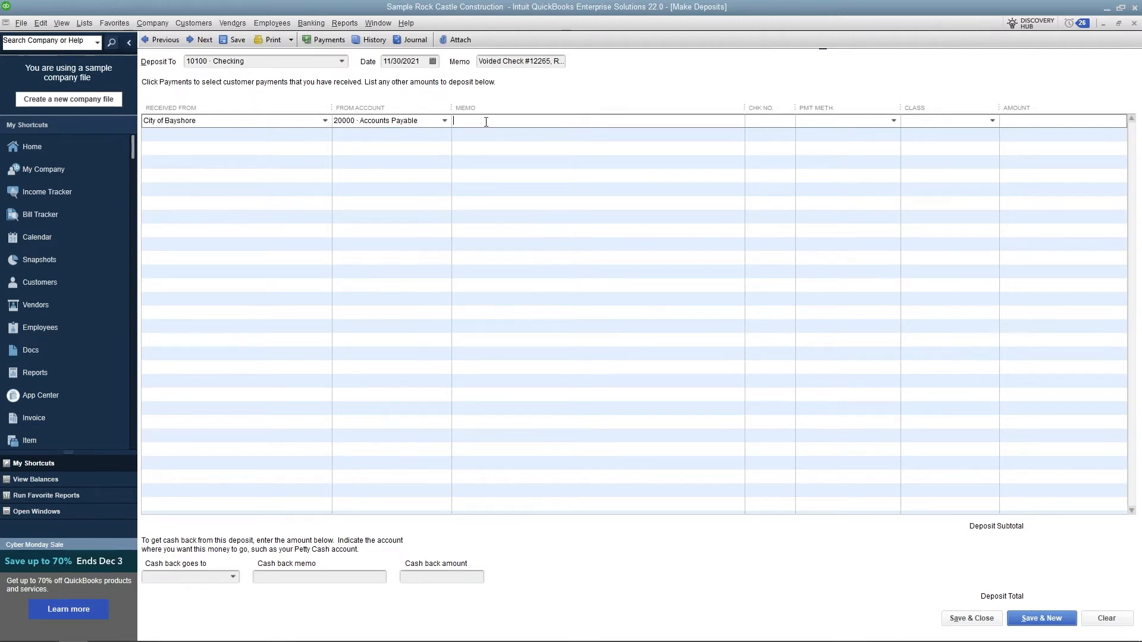
key("ctrl+v")
left_click(962, 620)
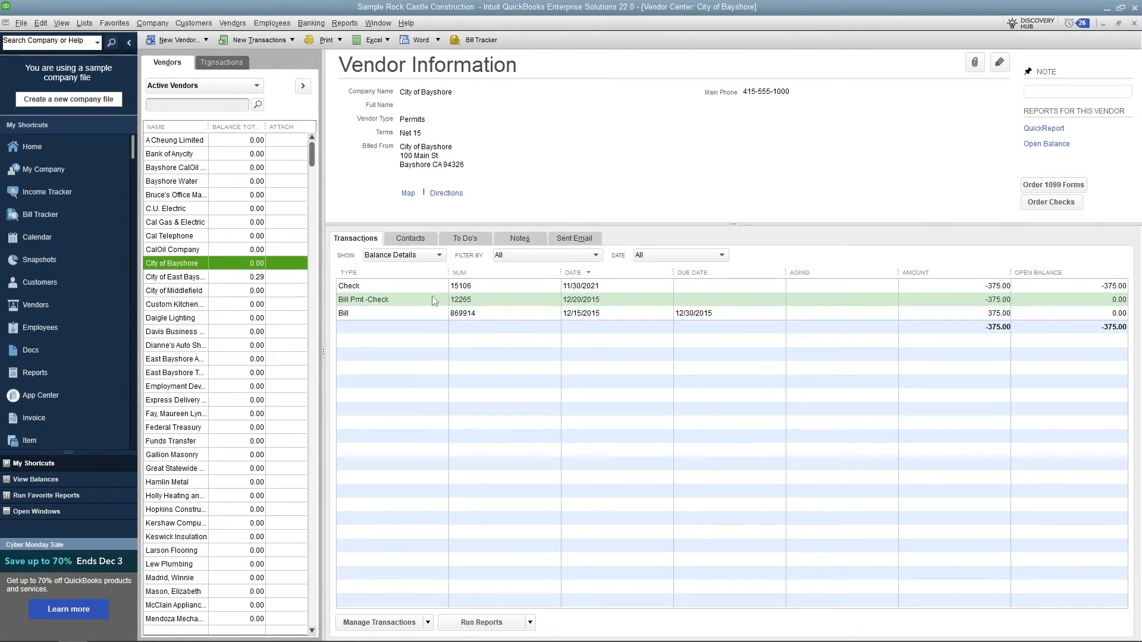
- Add the memo "Voided Check #12265, Reissued Check #15106" to bill payment check 12265 and record the change
left_click(464, 301)
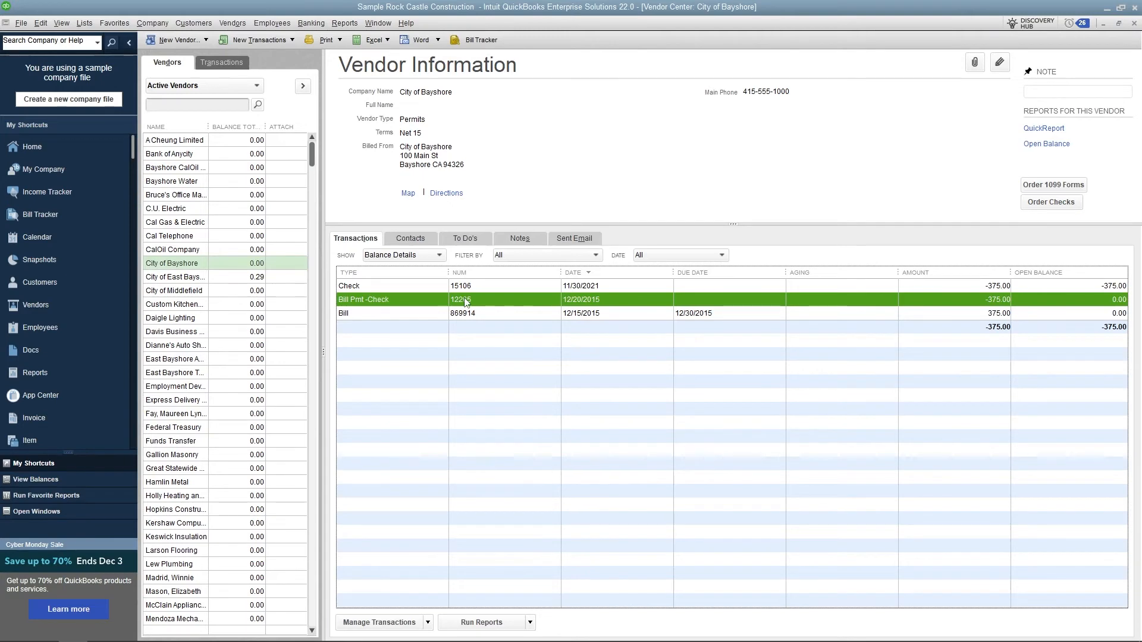
double_click(466, 300)
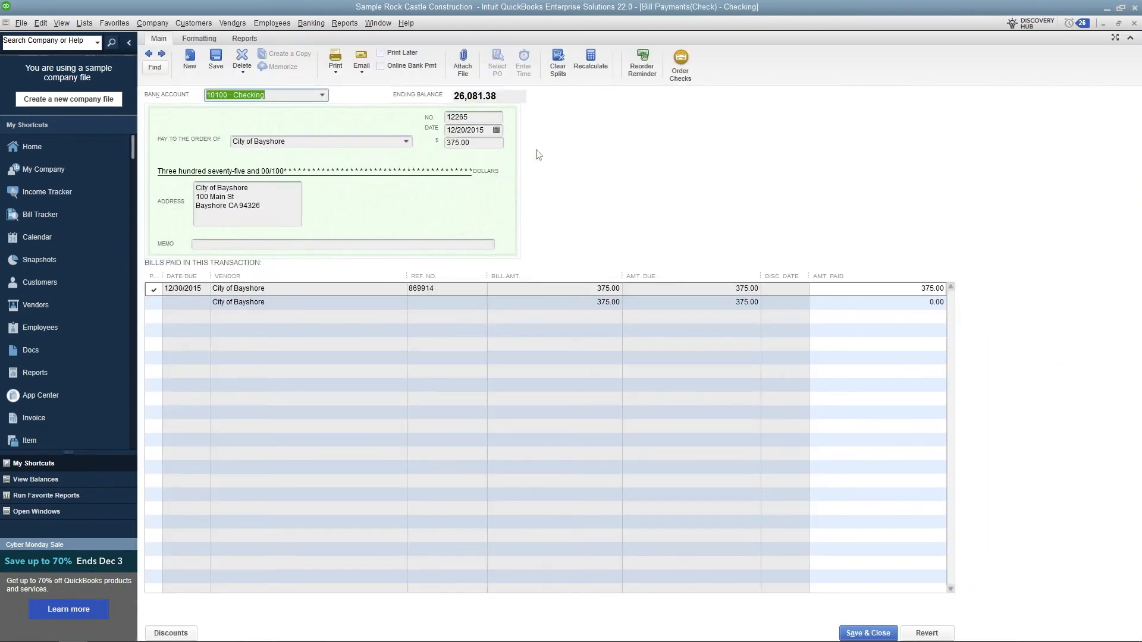
left_click(223, 243)
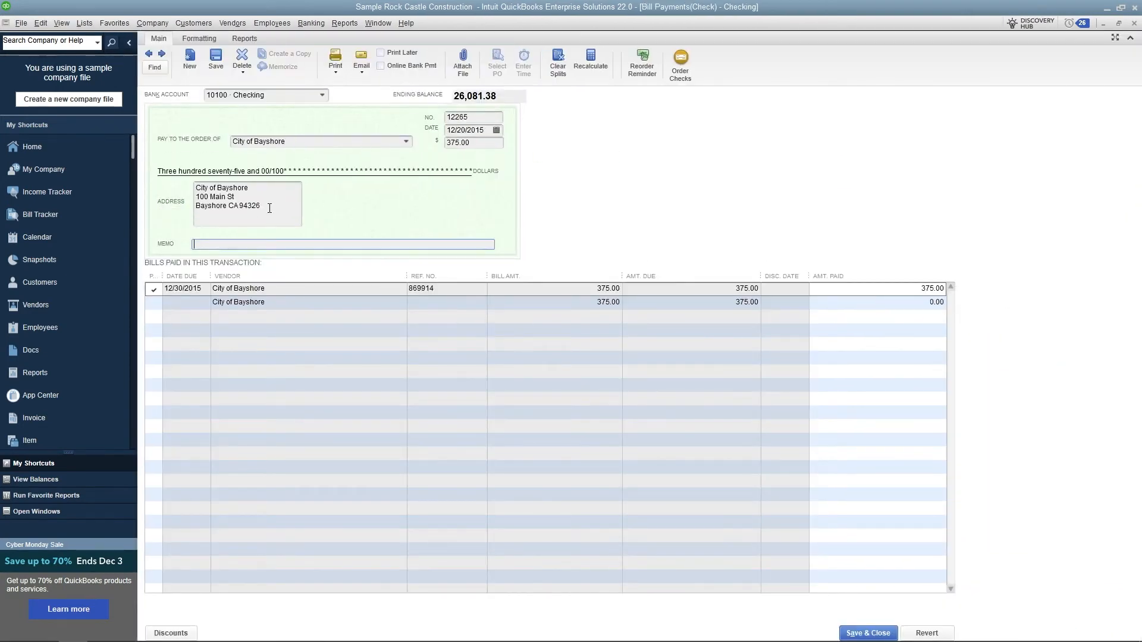
type("Voided Check #12265, Reissued Check #15106")
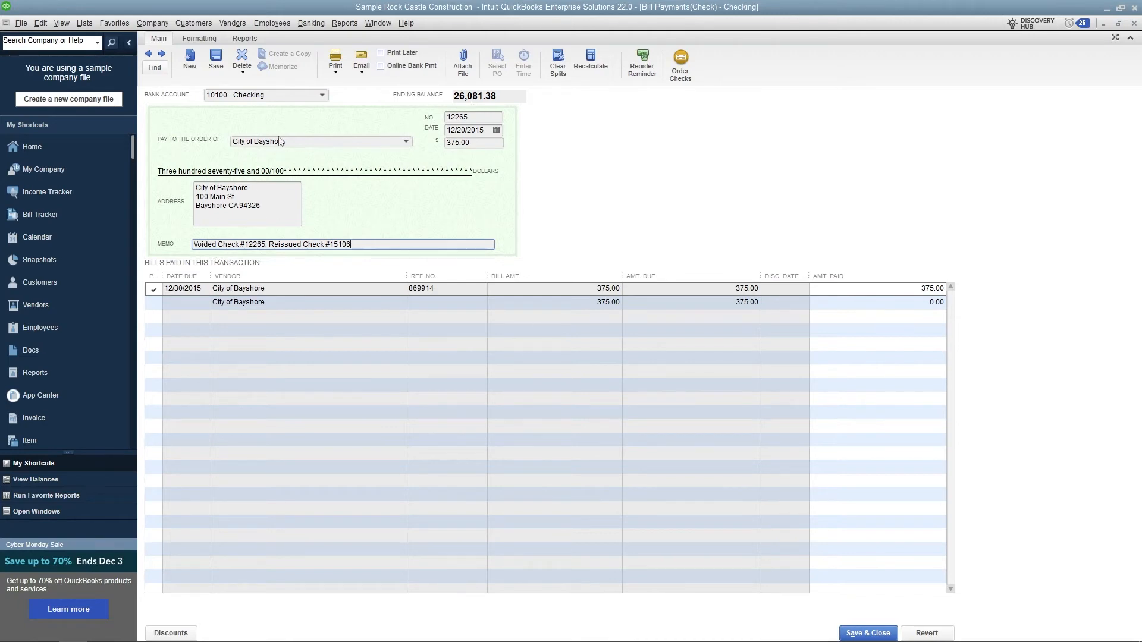
left_click(867, 632)
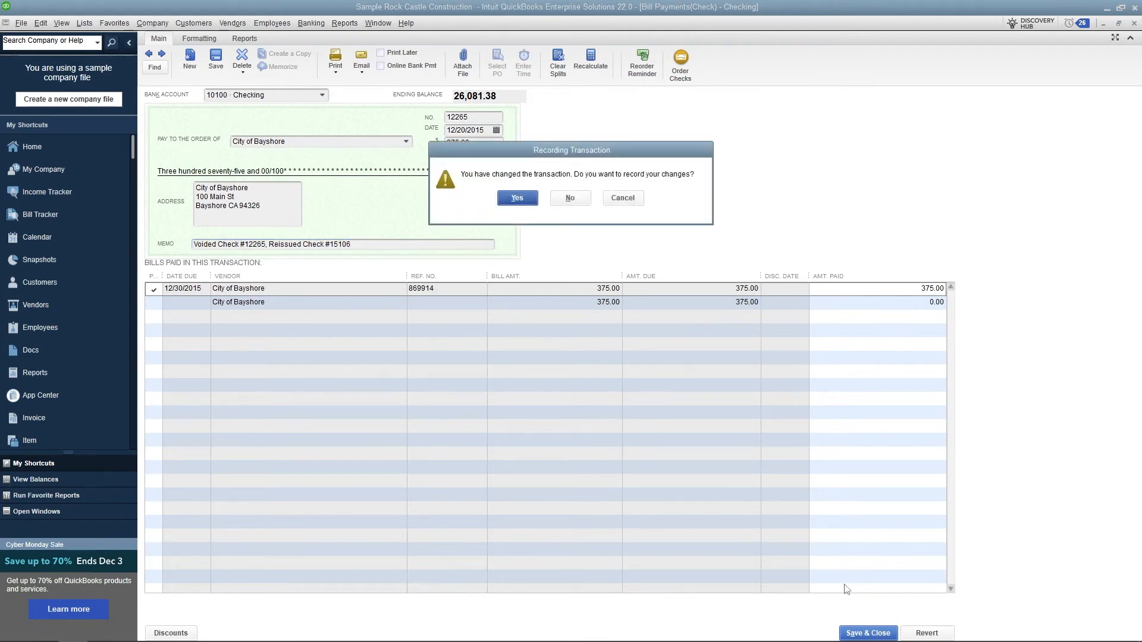
left_click(518, 199)
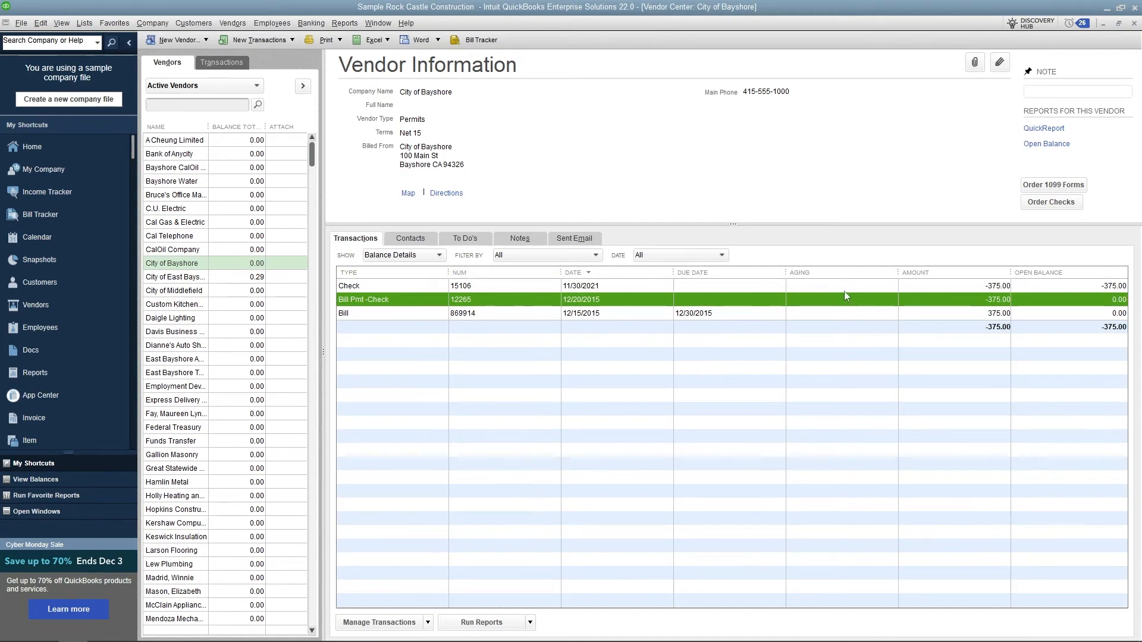
- Select the 375.00 City of Bayshore bill for payment and apply the 375.00 credit from check 15106 to it
left_click(282, 40)
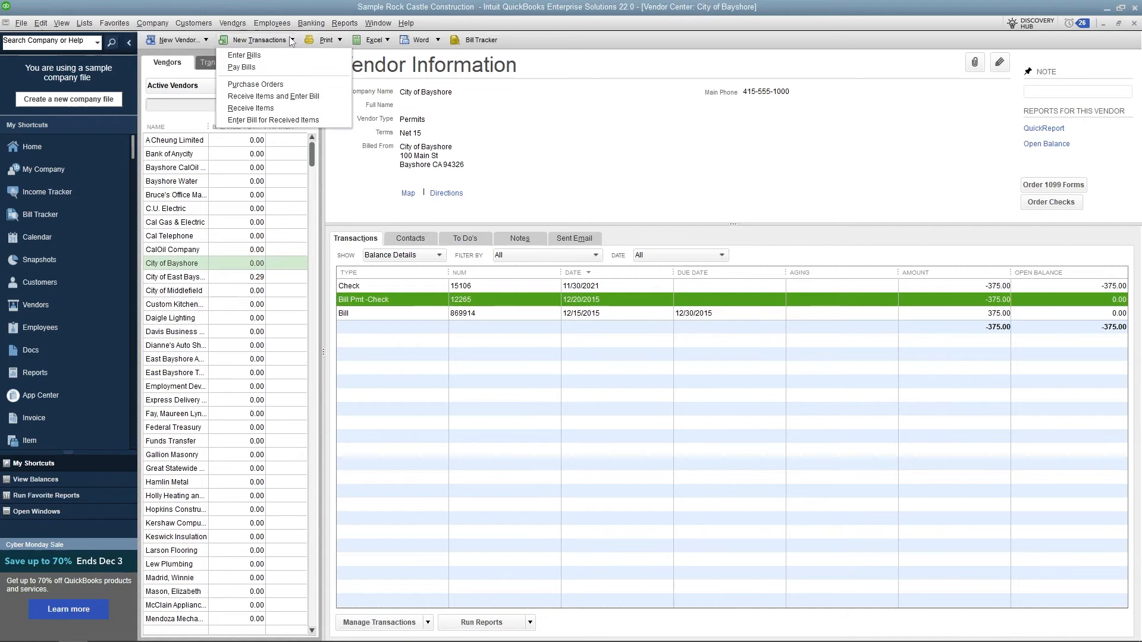
left_click(244, 68)
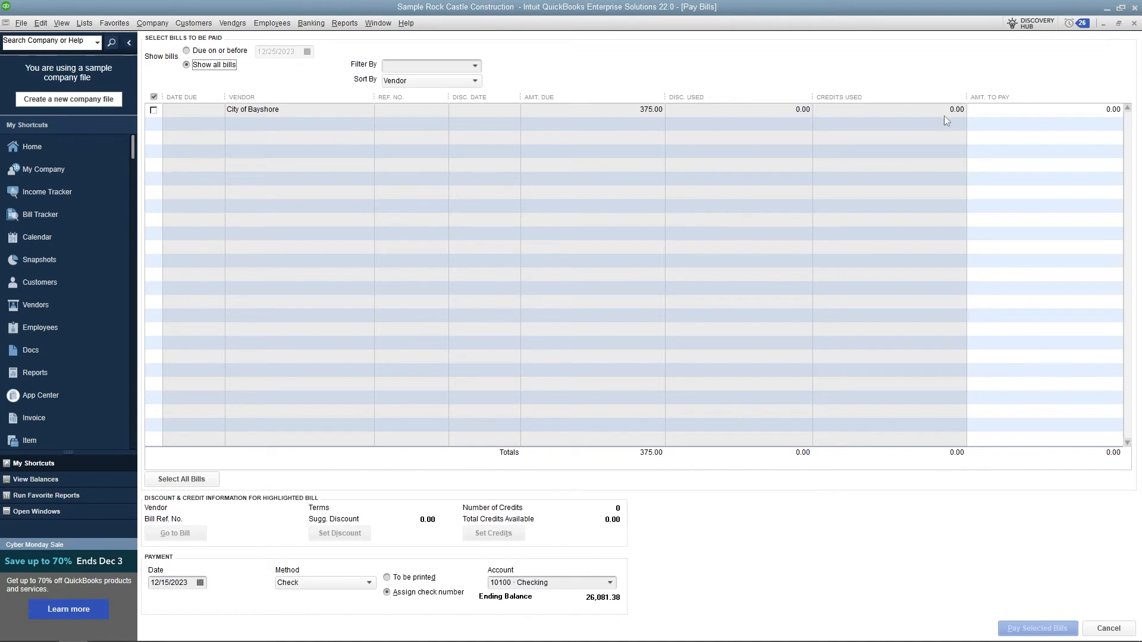
left_click(153, 111)
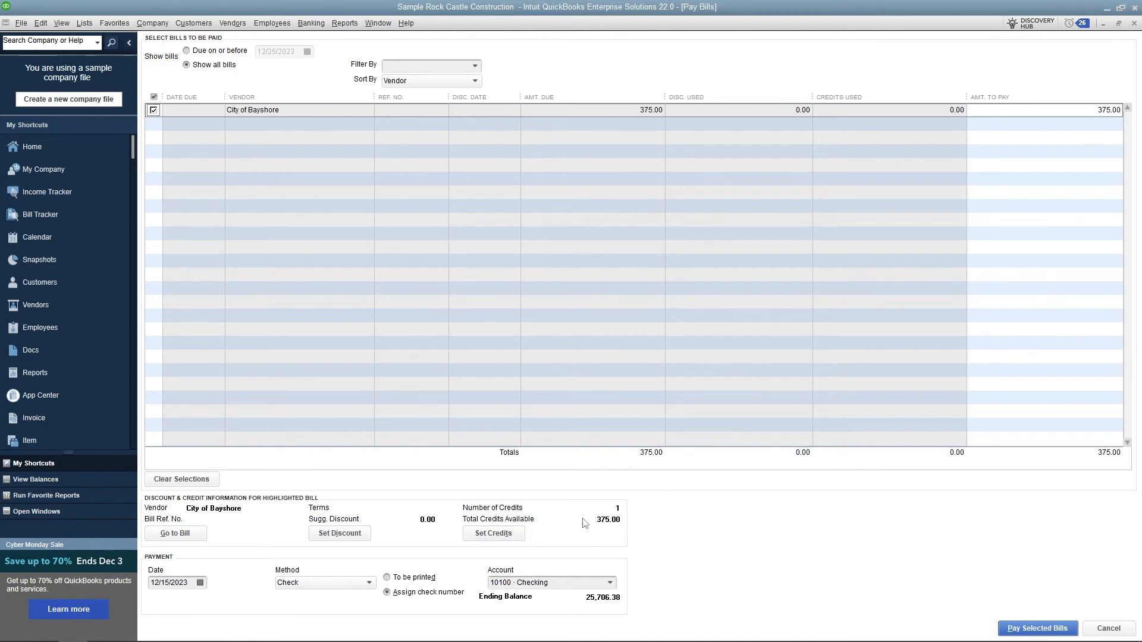
left_click(493, 533)
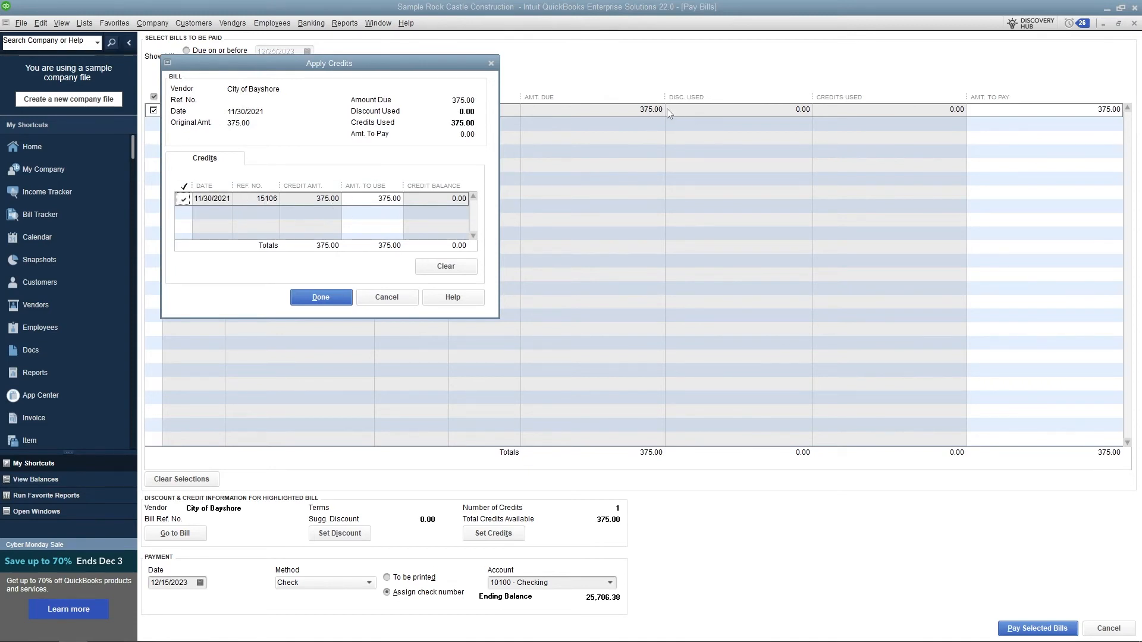
left_click(316, 295)
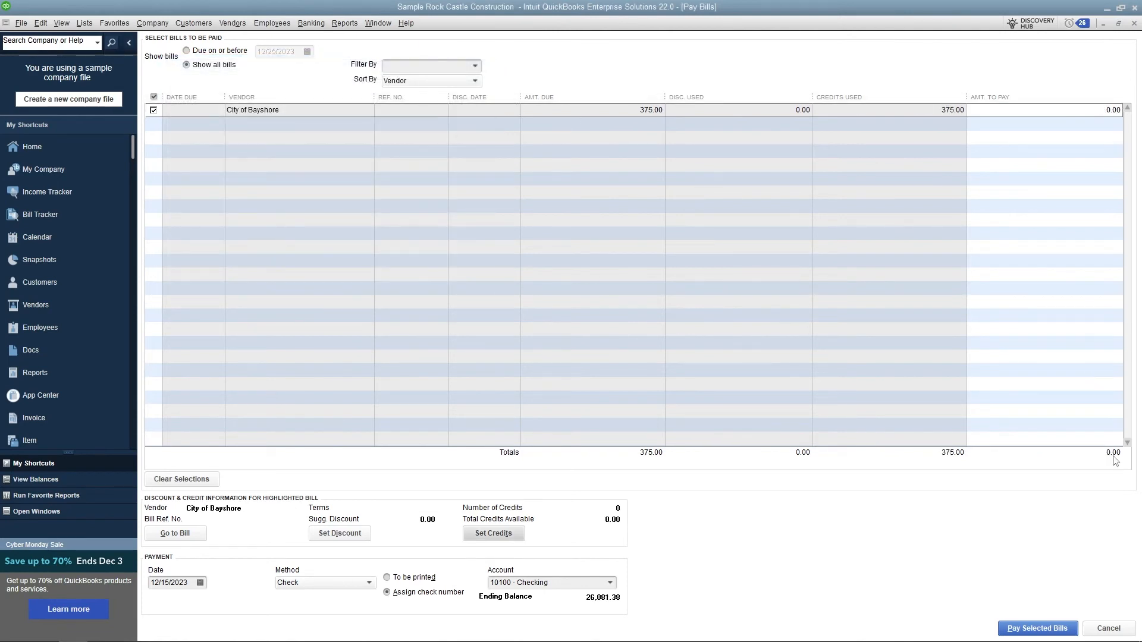
- Date the bill payment 11/30/2021, pay the selected City of Bayshore bill and close the payment summary
left_click(172, 583)
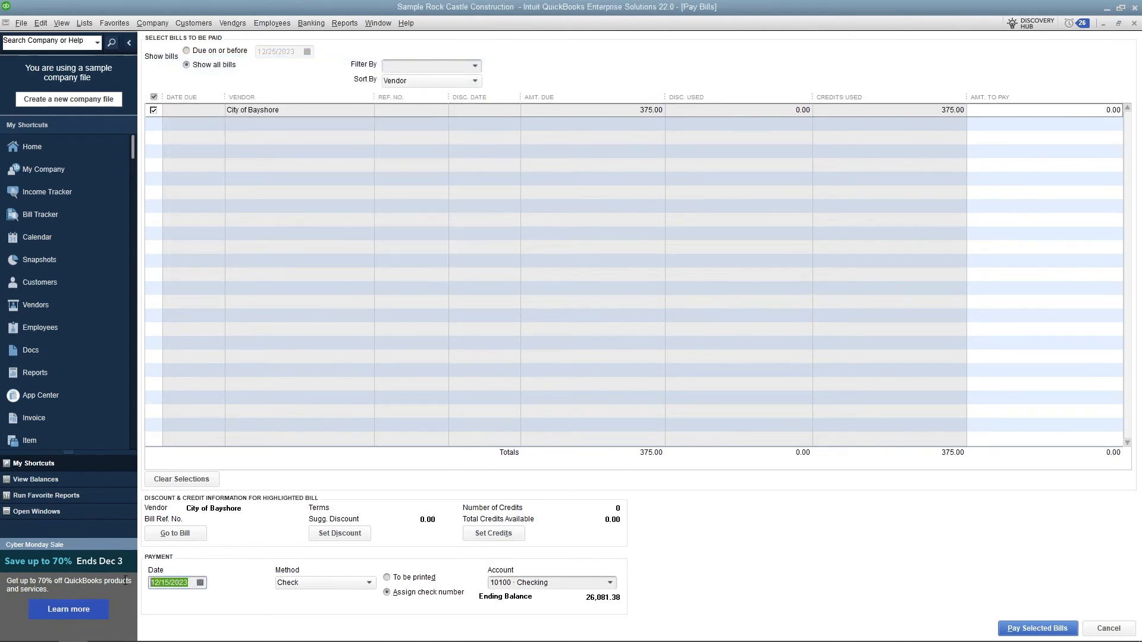
type("11/3")
type("0/2021")
key("Tab")
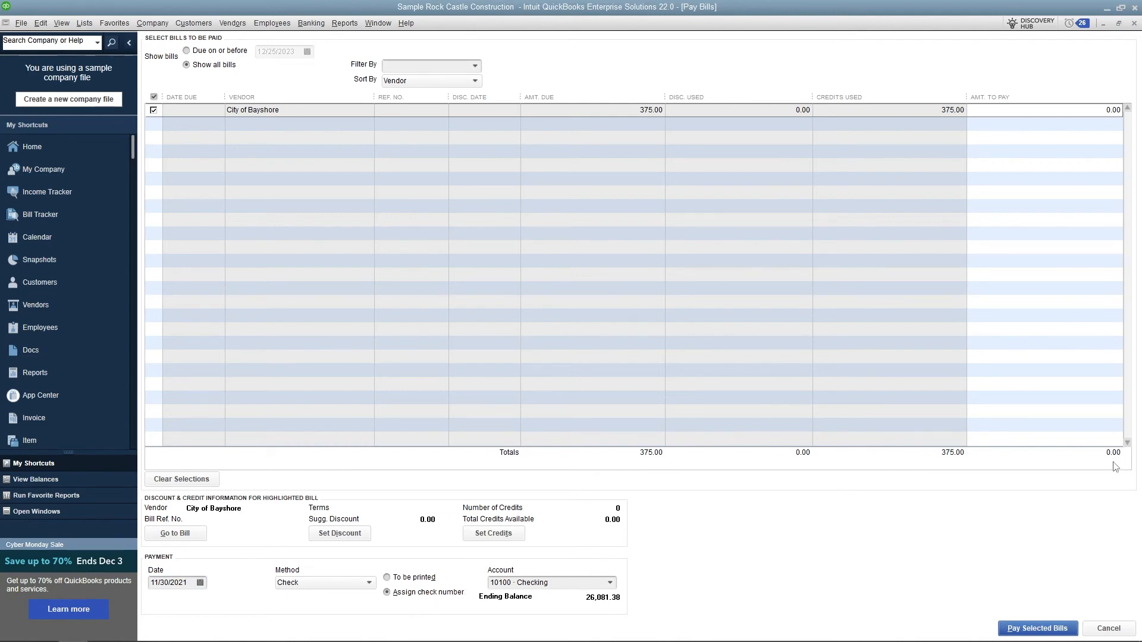
left_click(1047, 630)
left_click(381, 273)
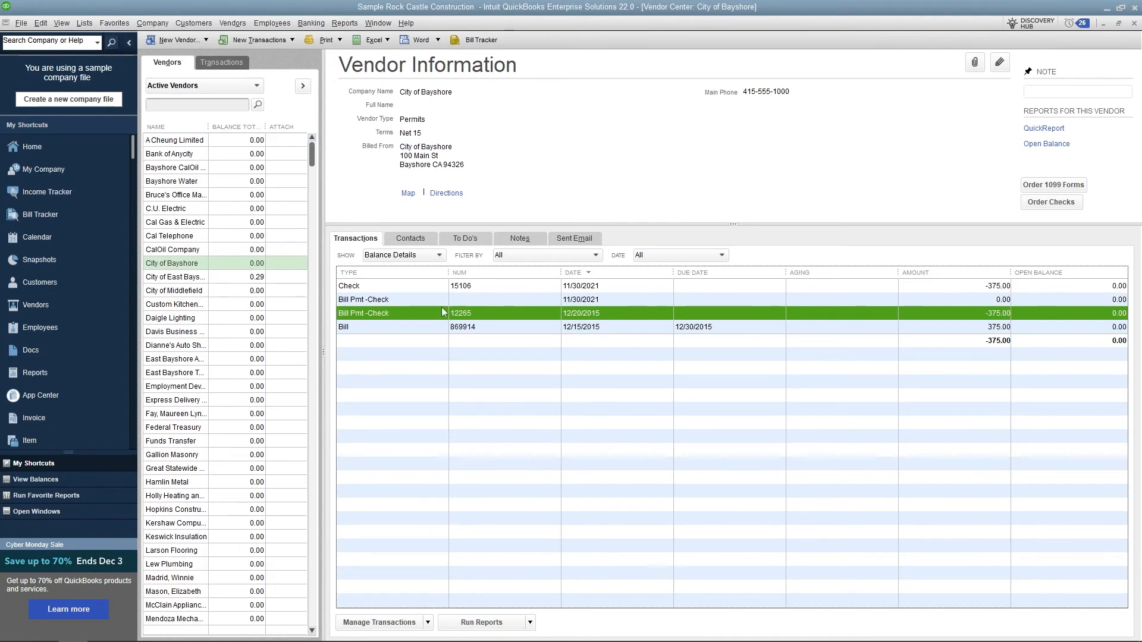
- In the open Checking reconciliation, mark check 12265, the 375.00 deposit and the 0.00 bill payment as cleared, and leave the reconciliation
left_click(317, 24)
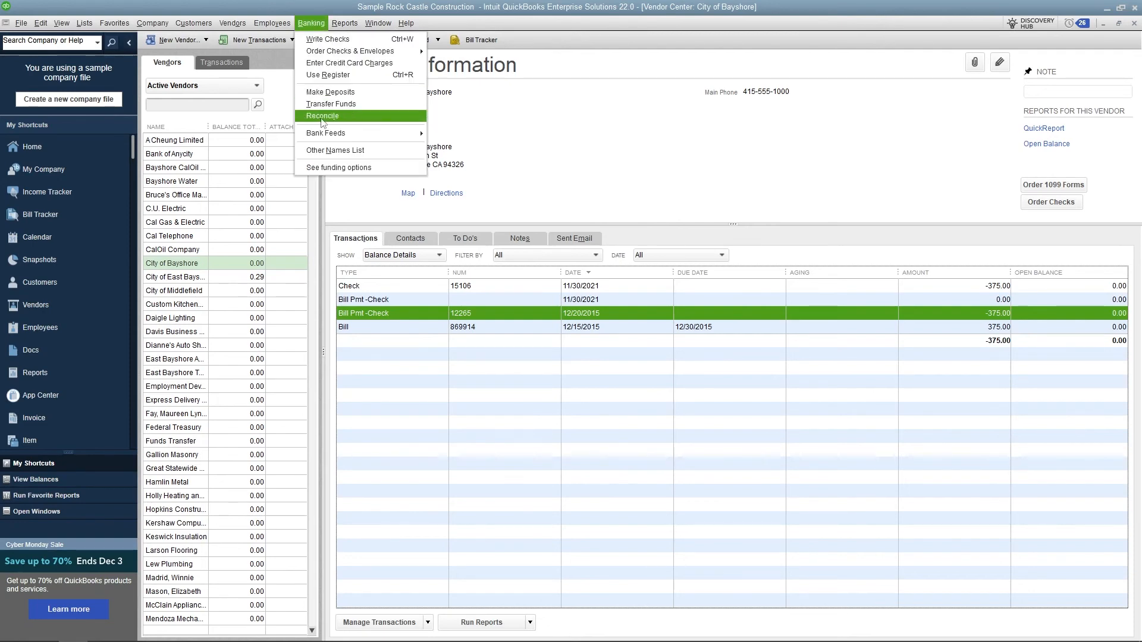
left_click(378, 23)
left_click(402, 121)
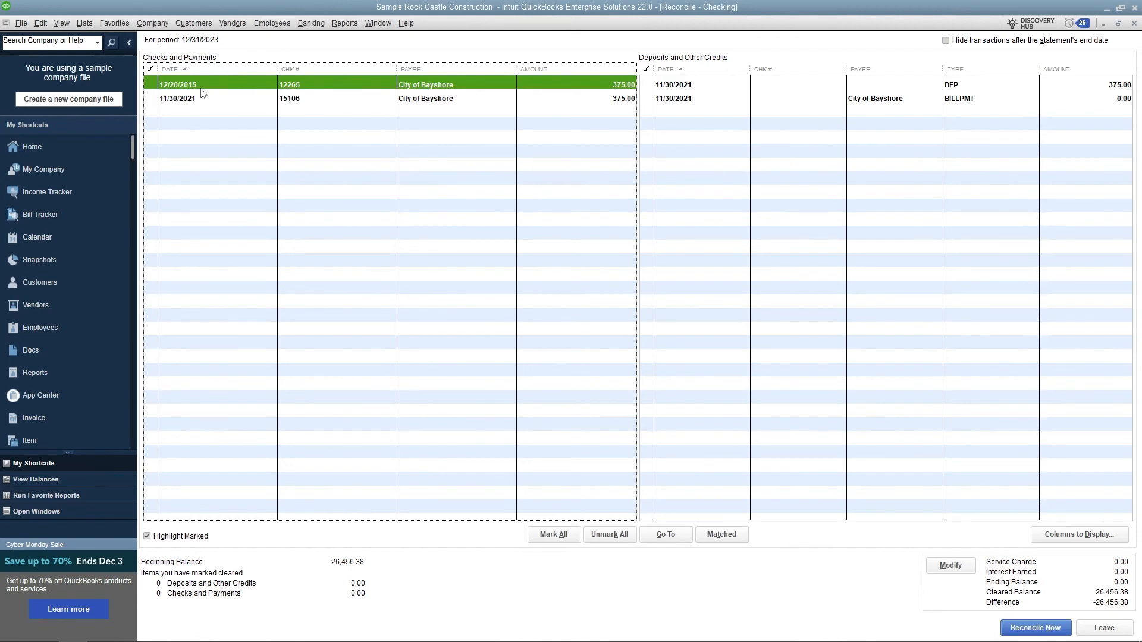
left_click(168, 88)
left_click(670, 89)
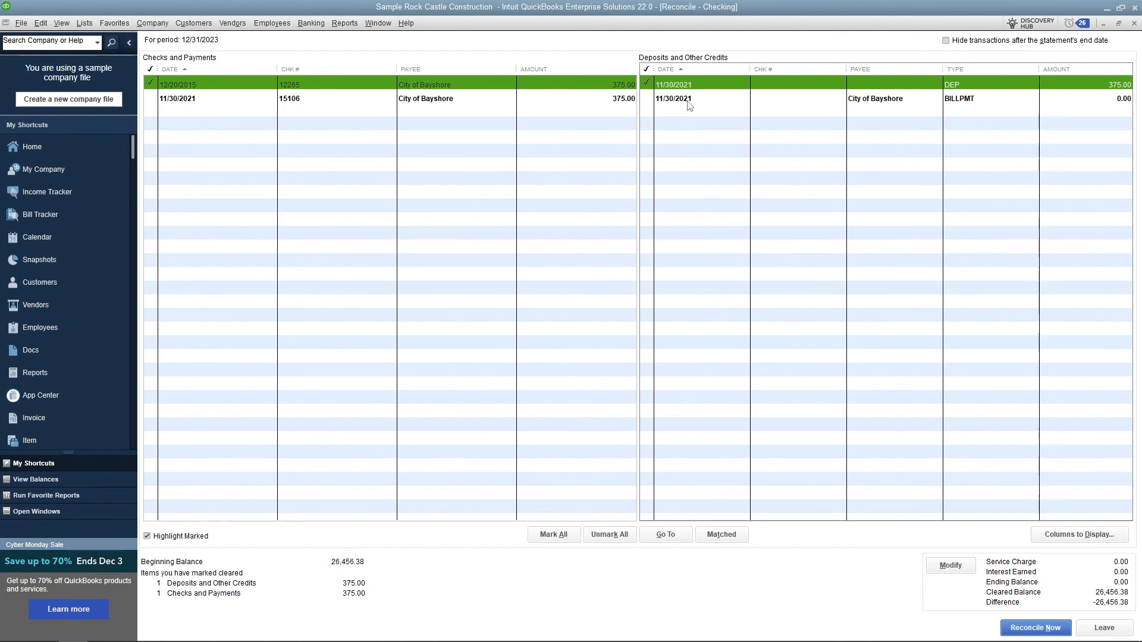
left_click(684, 101)
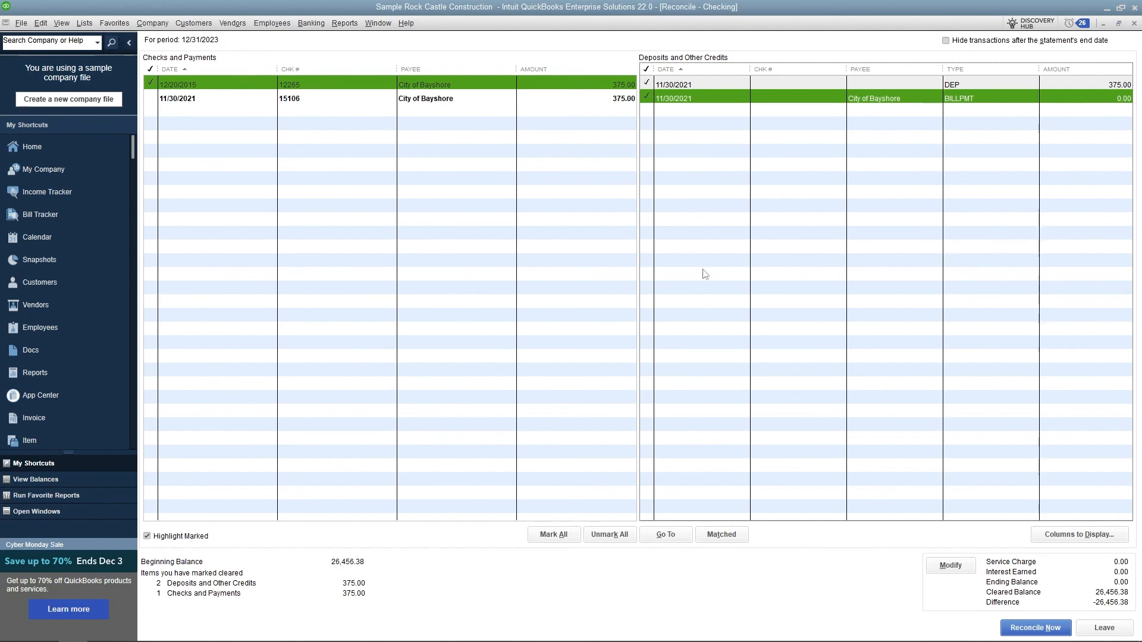
left_click(1104, 628)
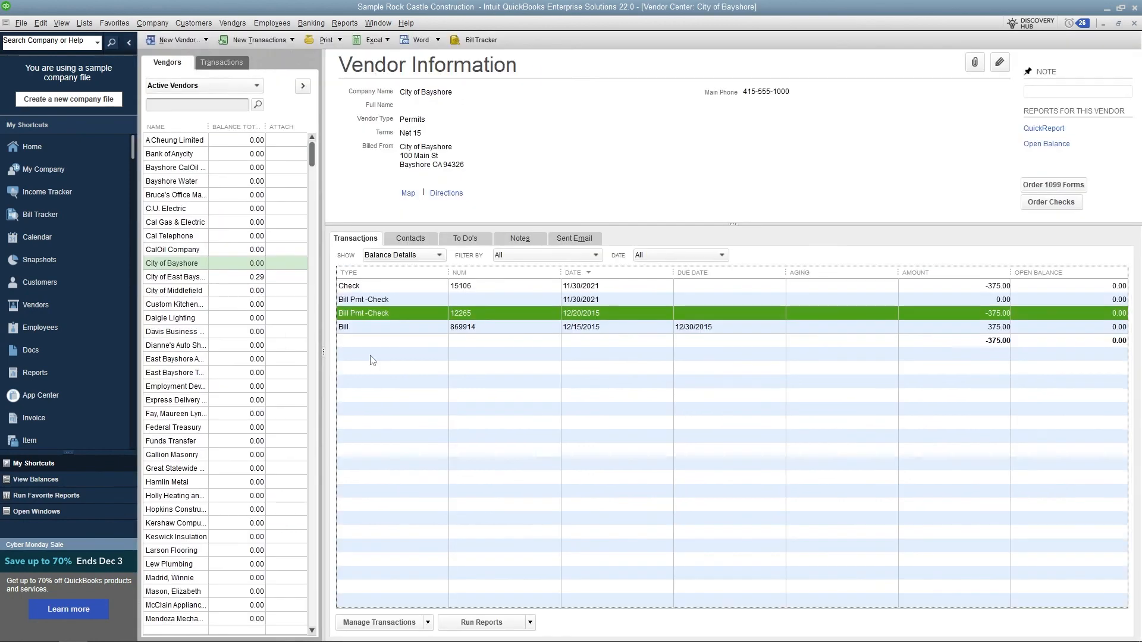